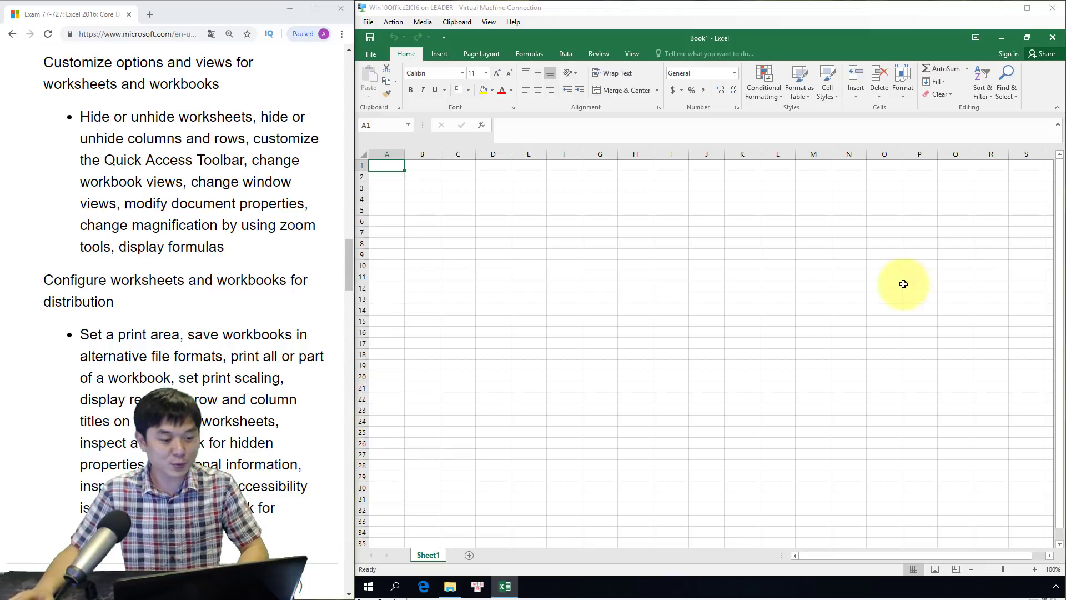
- Highlight the objective 'customize the Quick Access Toolbar' in Chrome, then return to the Excel machine
double_click(251, 140)
mouse_move(243, 148)
left_mouse_down()
mouse_move(223, 151)
mouse_move(242, 152)
left_mouse_up()
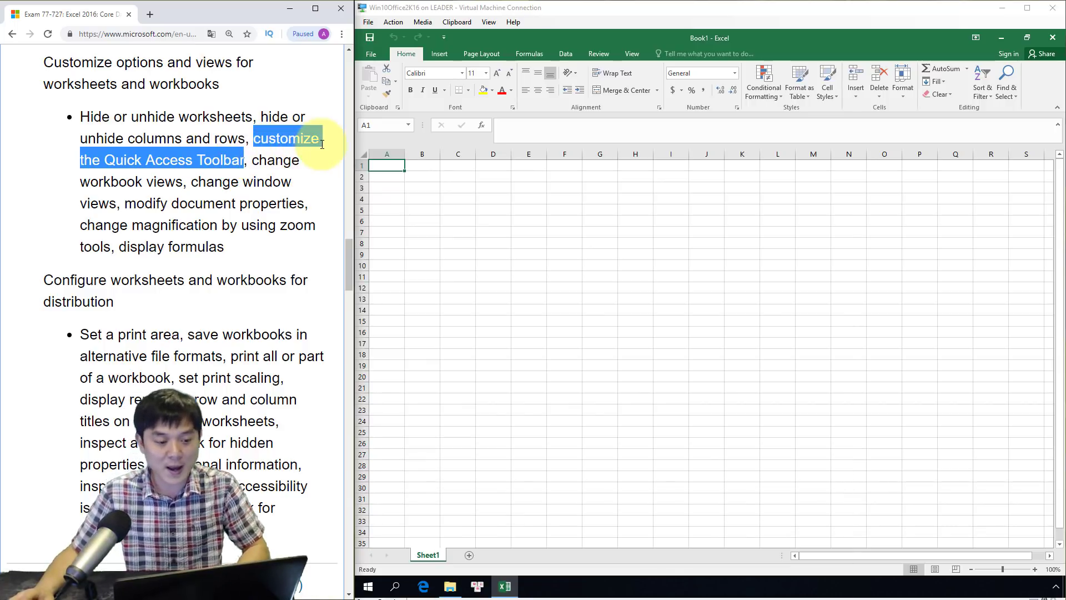
left_click(458, 12)
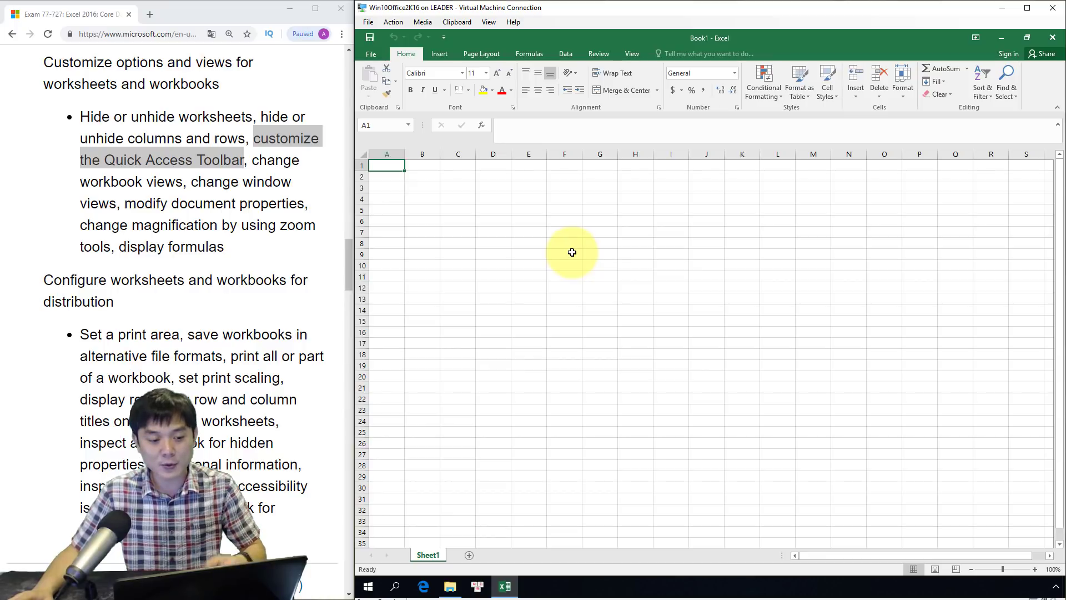
- Tick New and Quick Print and untick Save in the Customize Quick Access Toolbar dropdown
left_click(444, 37)
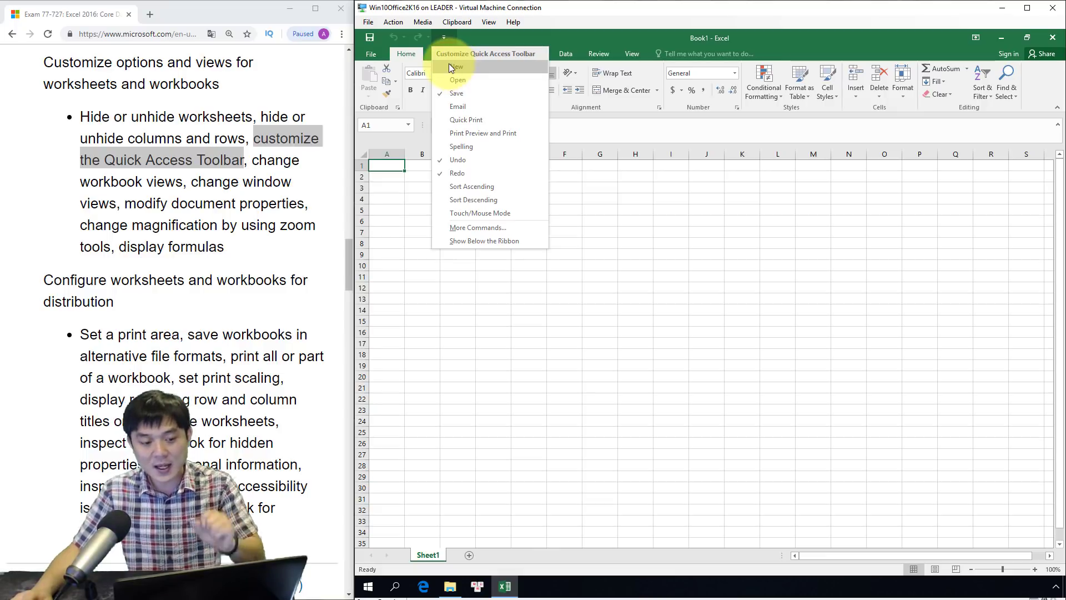
left_click(478, 66)
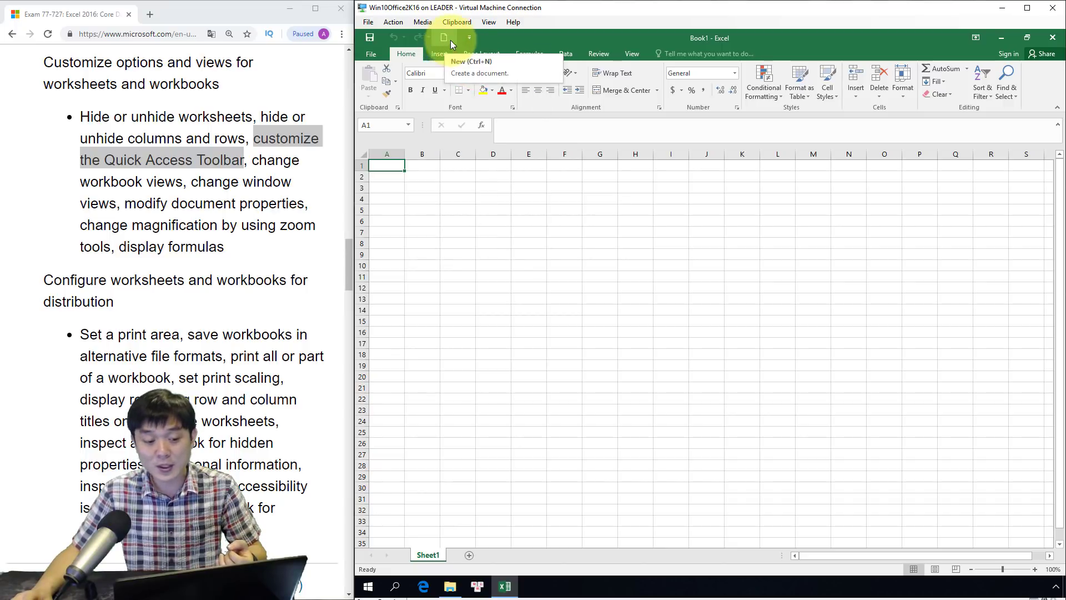
left_click(470, 39)
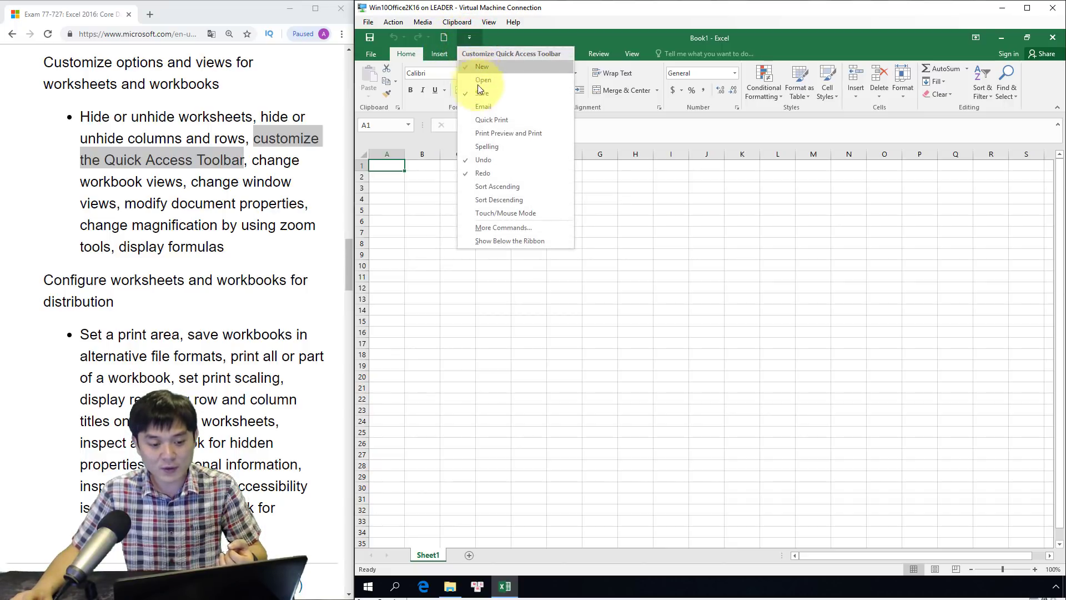
left_click(485, 120)
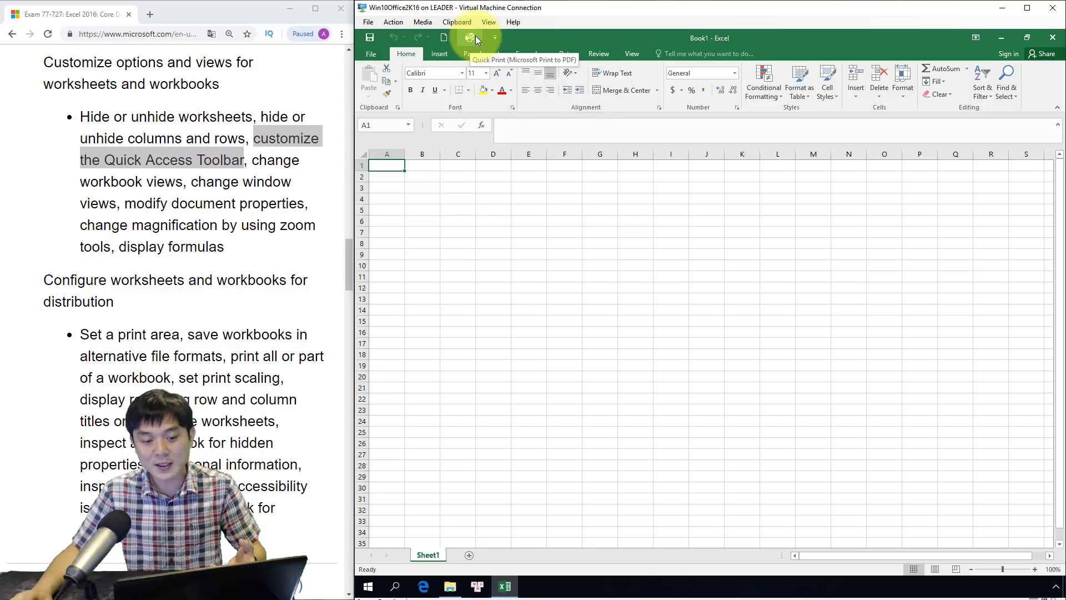
left_click(494, 37)
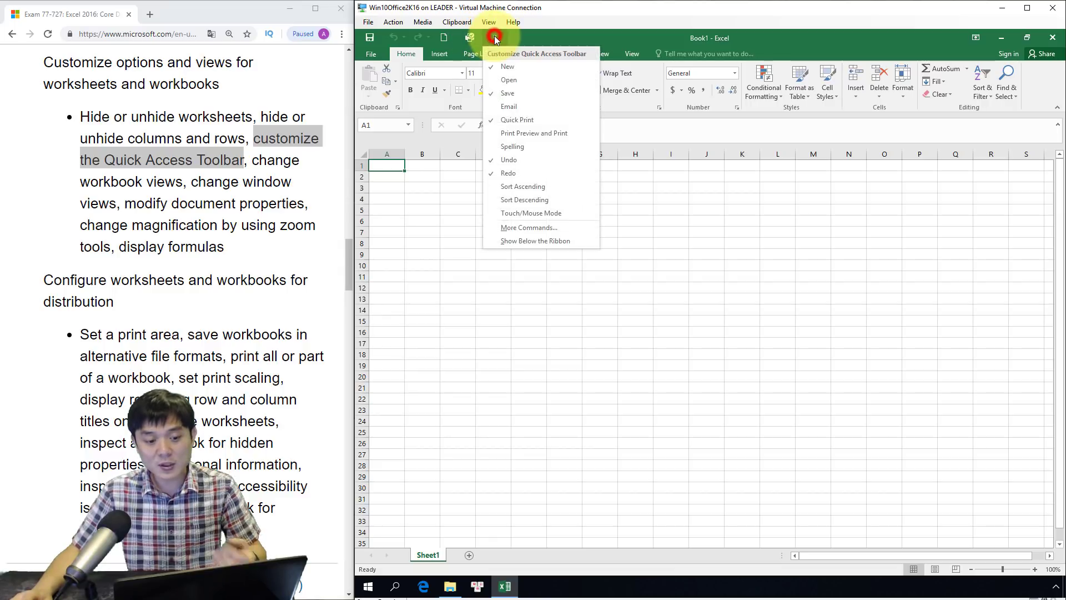
left_click(504, 94)
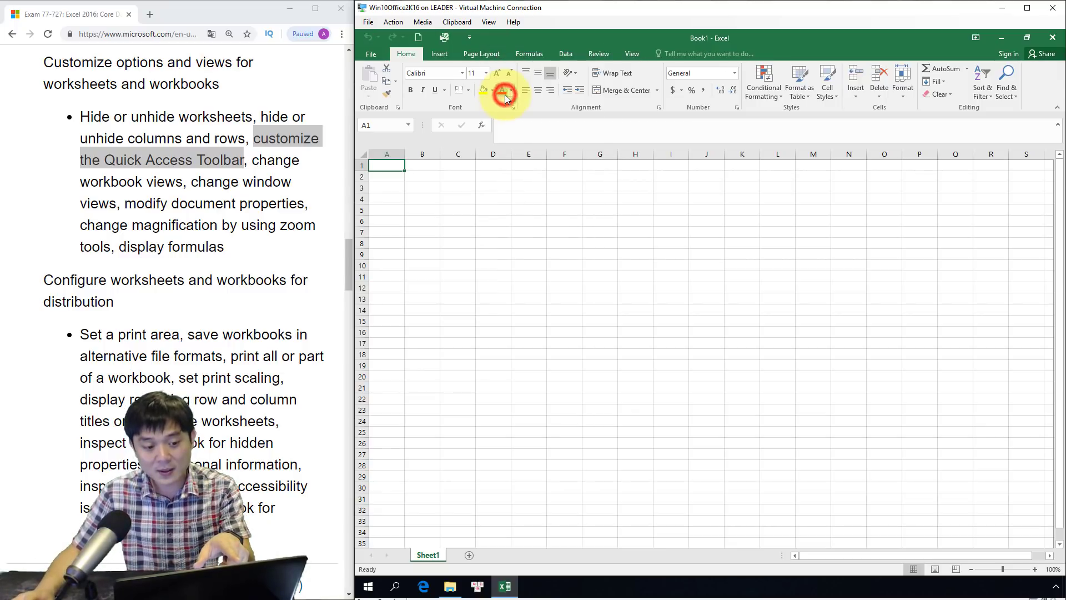
left_click(478, 41)
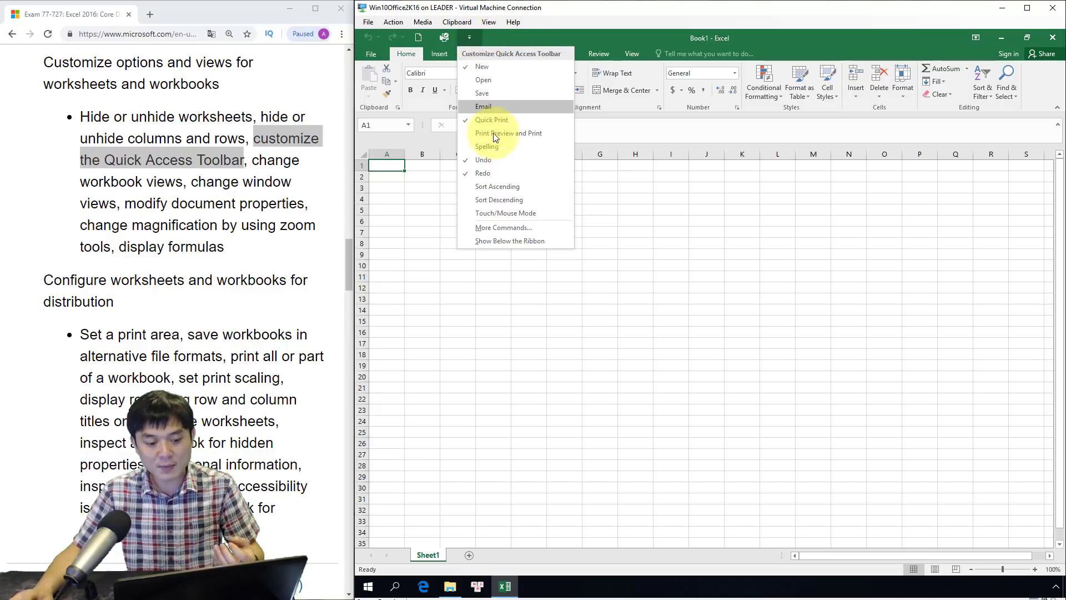
- Go to More Commands for the Quick Access Toolbar page and expand the 'Choose commands from' list
left_click(519, 227)
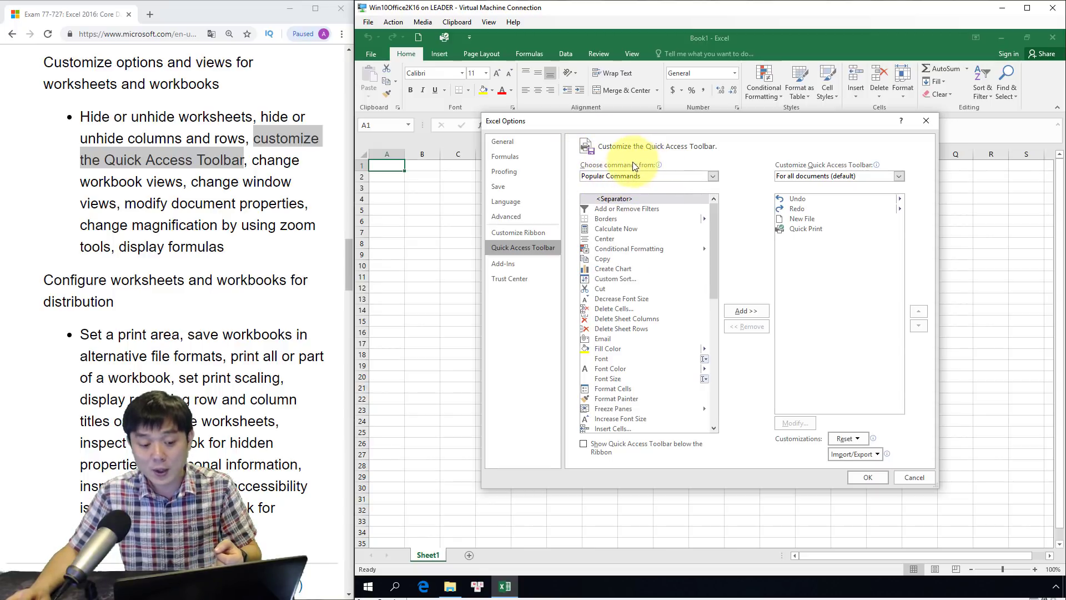
left_click(654, 175)
left_click(657, 183)
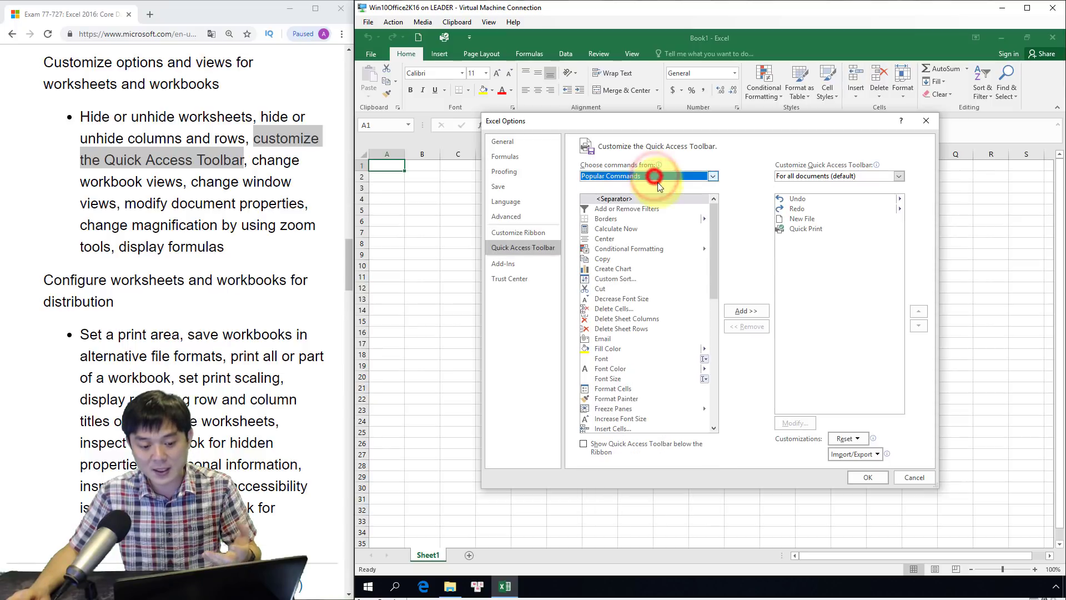
left_click(656, 182)
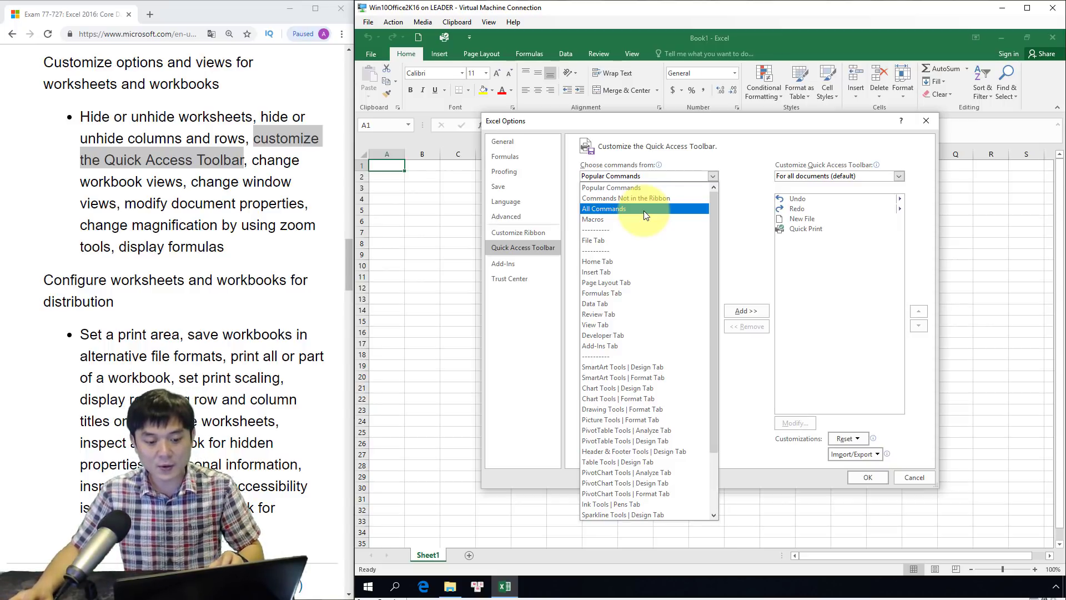
- Show All Commands and add Compare and Merge Workbooks to the Quick Access Toolbar list
left_click(644, 210)
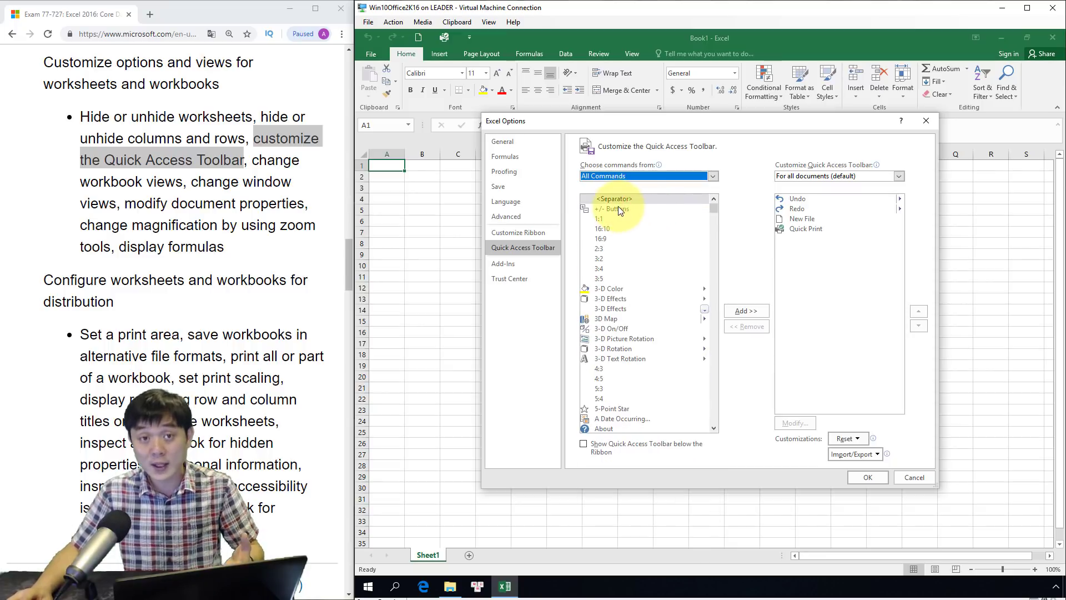
left_click(645, 176)
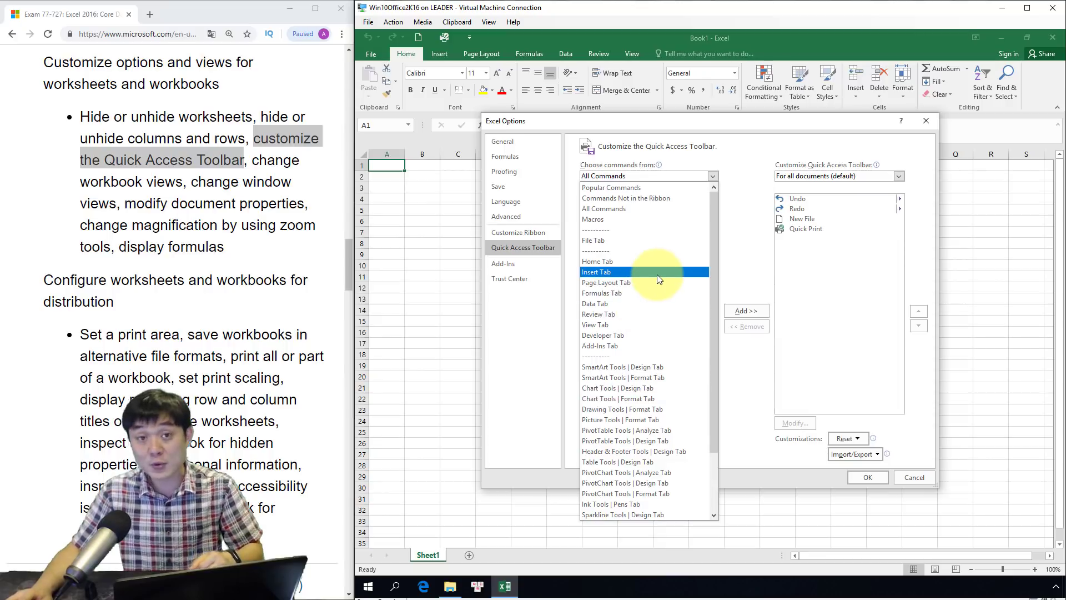
left_click(732, 219)
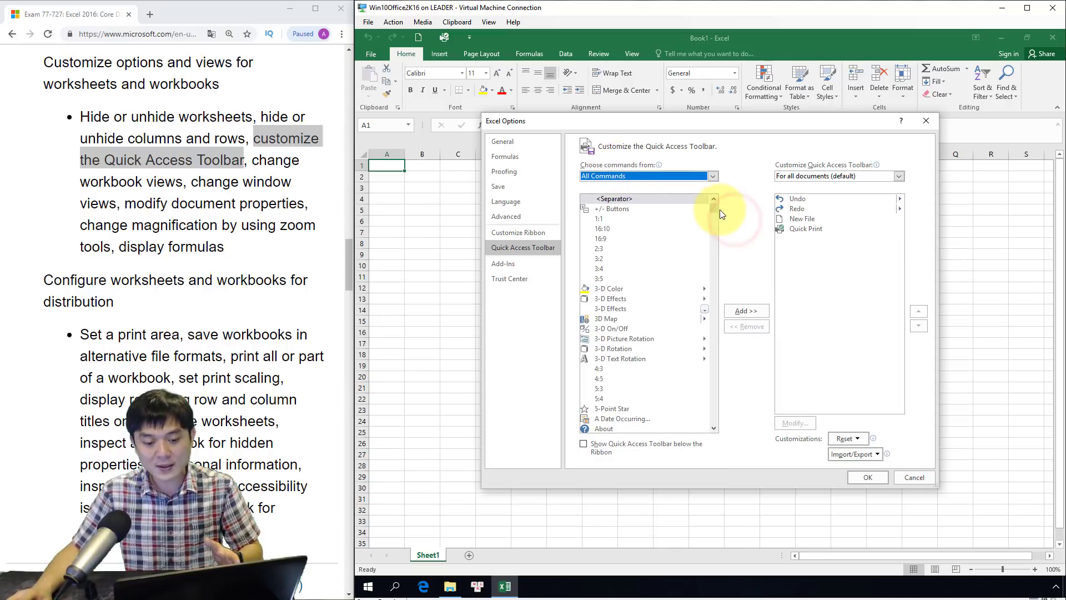
left_click(648, 259)
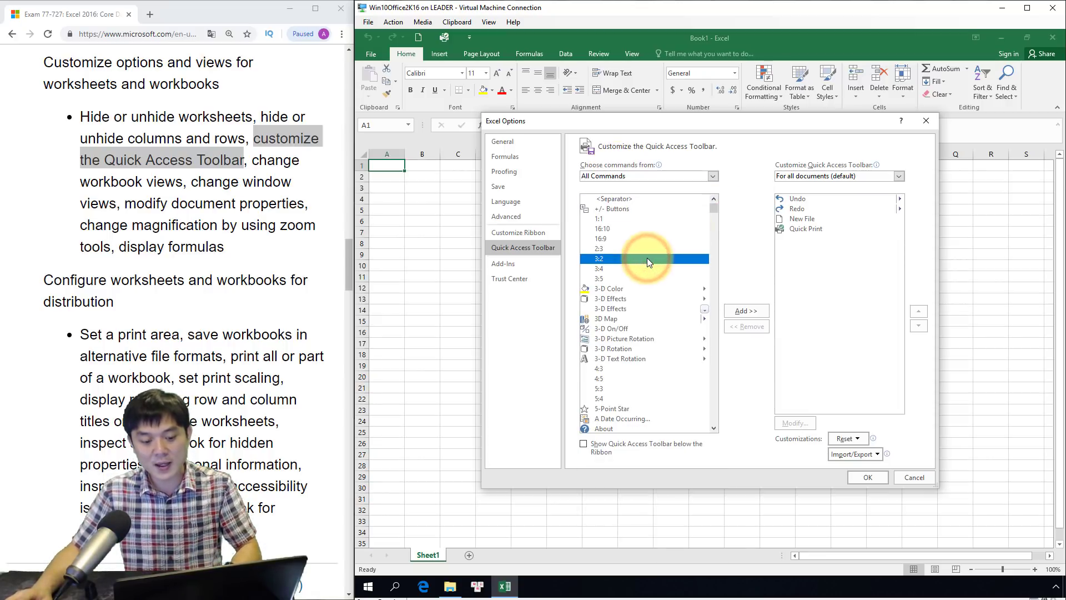
scroll(647, 257, "down", 20)
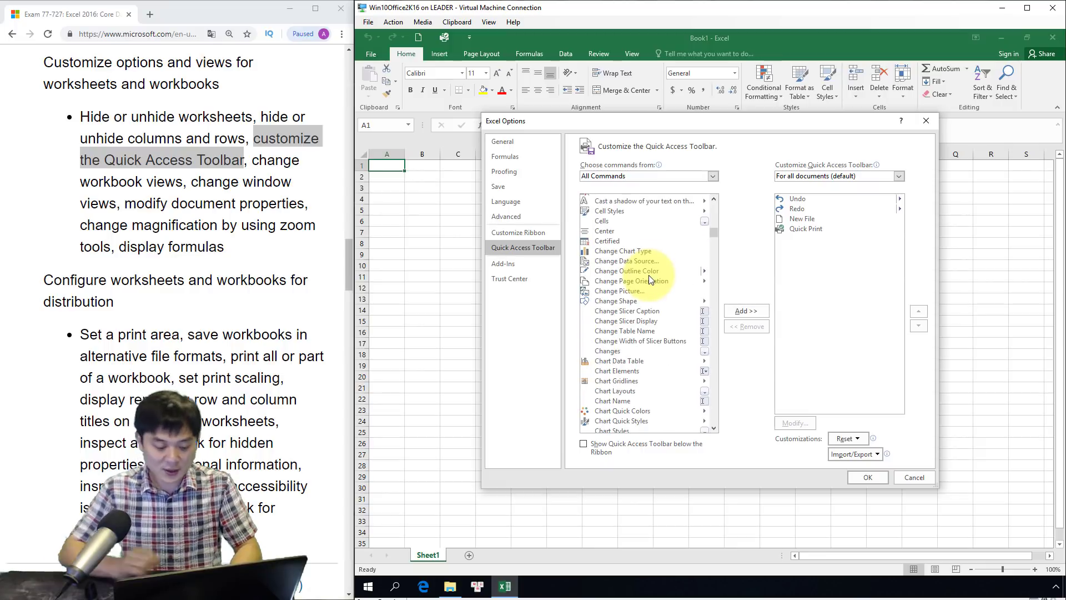
key("o")
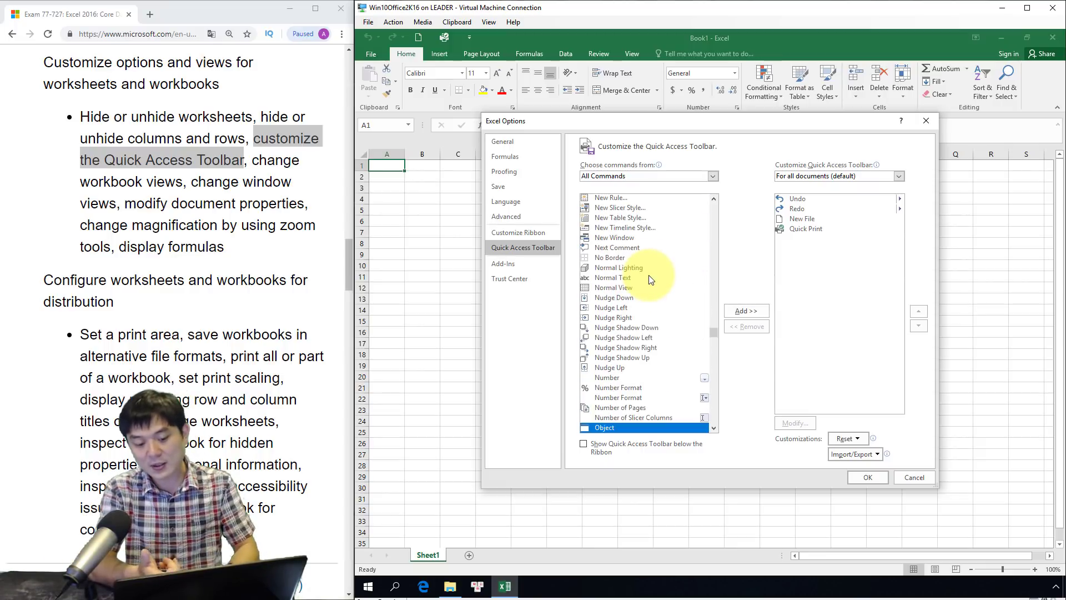
key("c")
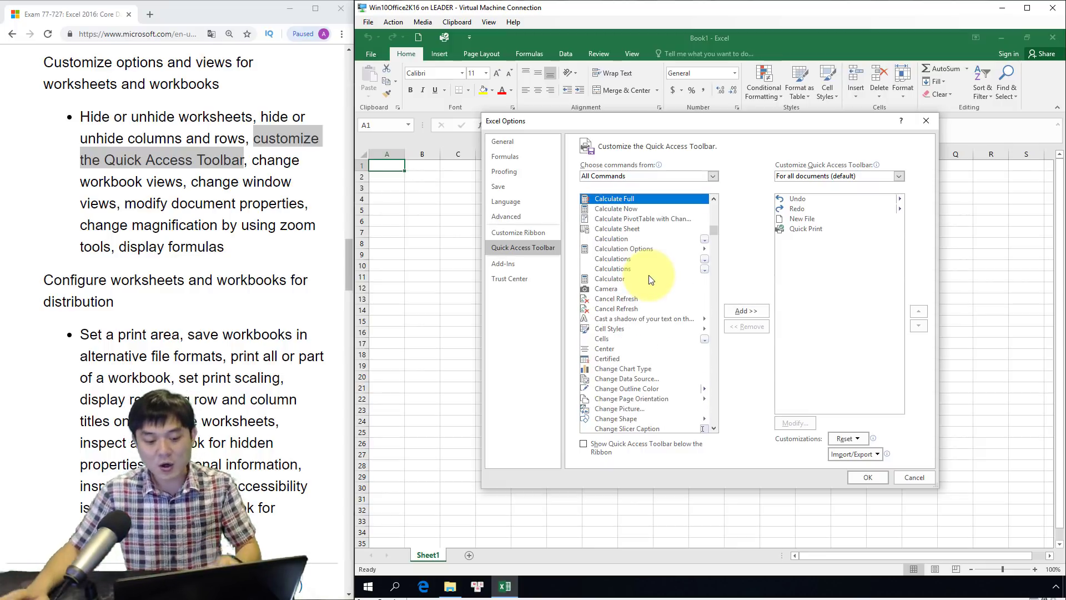
left_click_drag(713, 230, 713, 242)
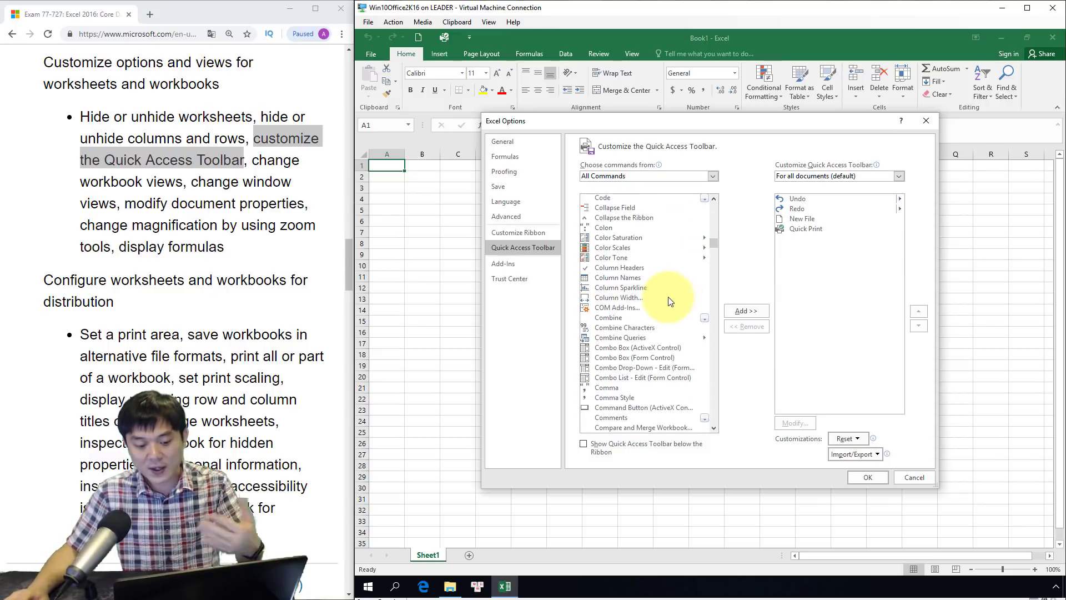
scroll(666, 301, "down", 2)
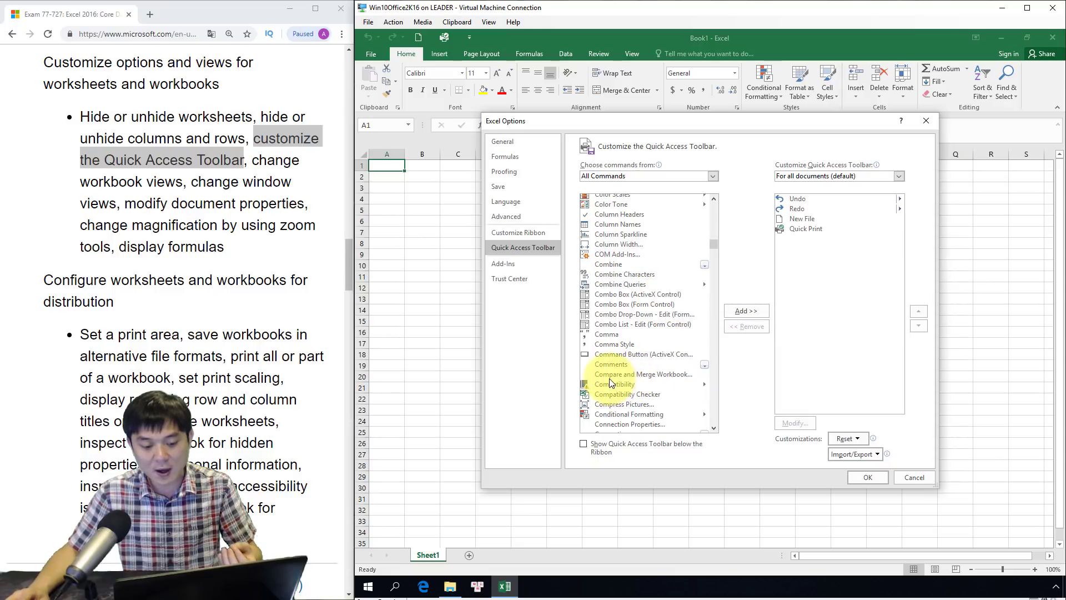
left_click(609, 377)
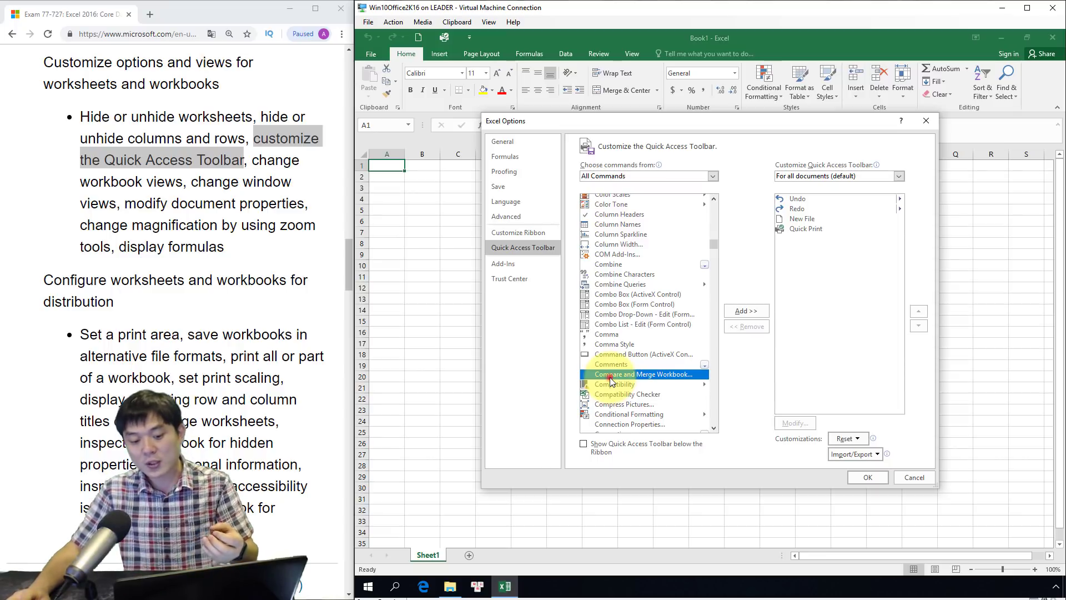
double_click(610, 378)
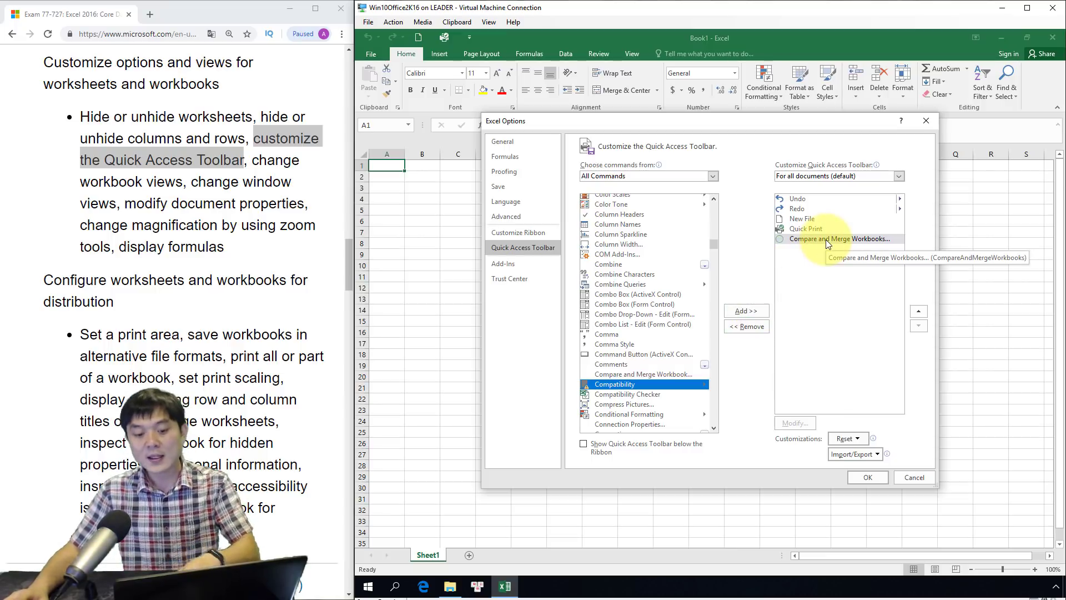
- Confirm Excel Options with OK so Compare and Merge Workbooks appears on the toolbar
mouse_move(825, 165)
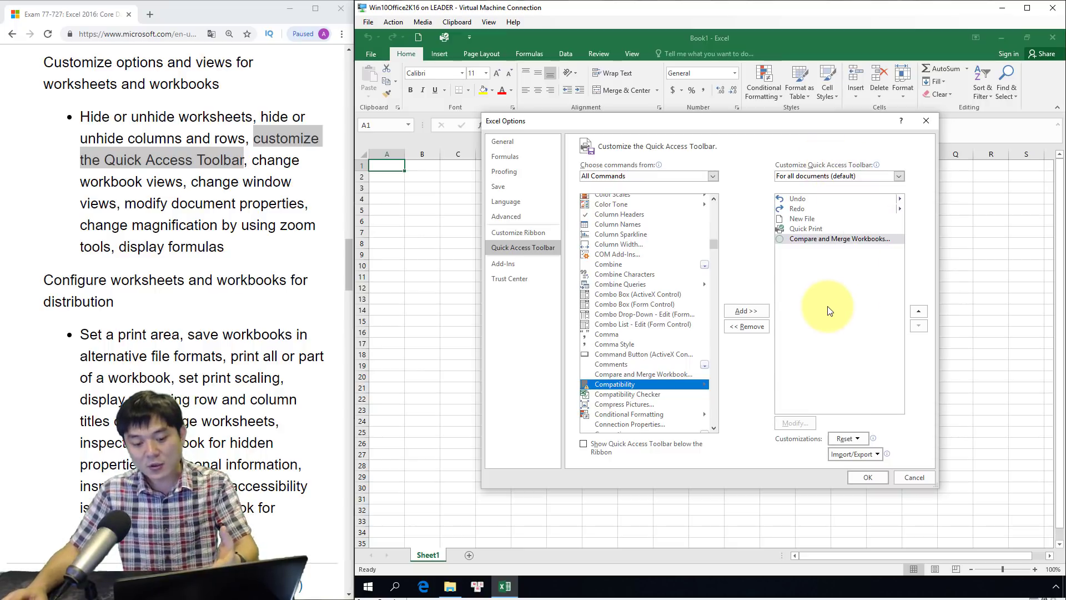
left_click(867, 478)
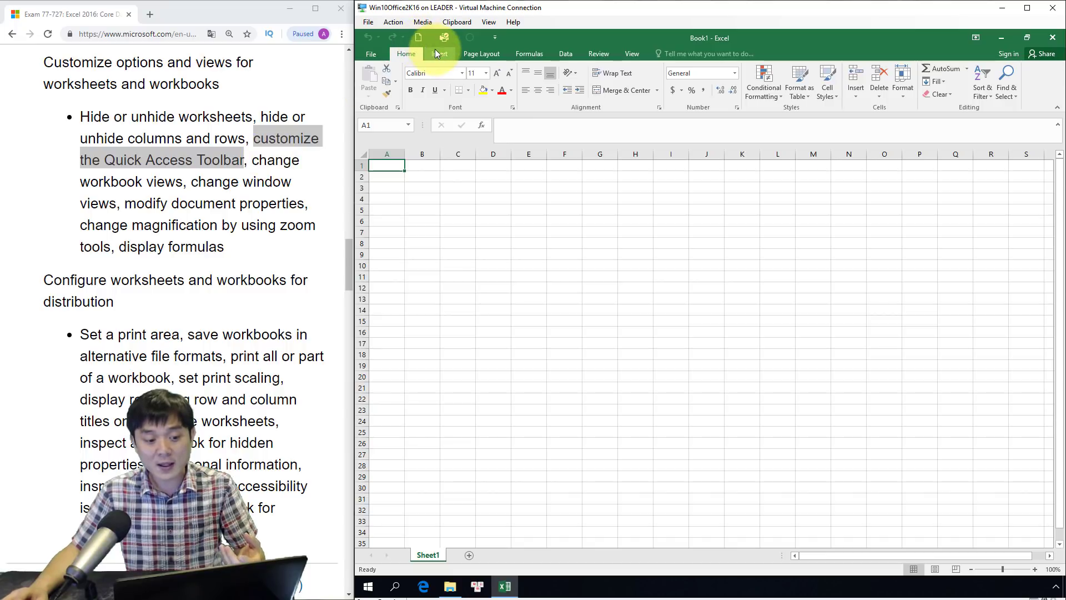
left_click(499, 42)
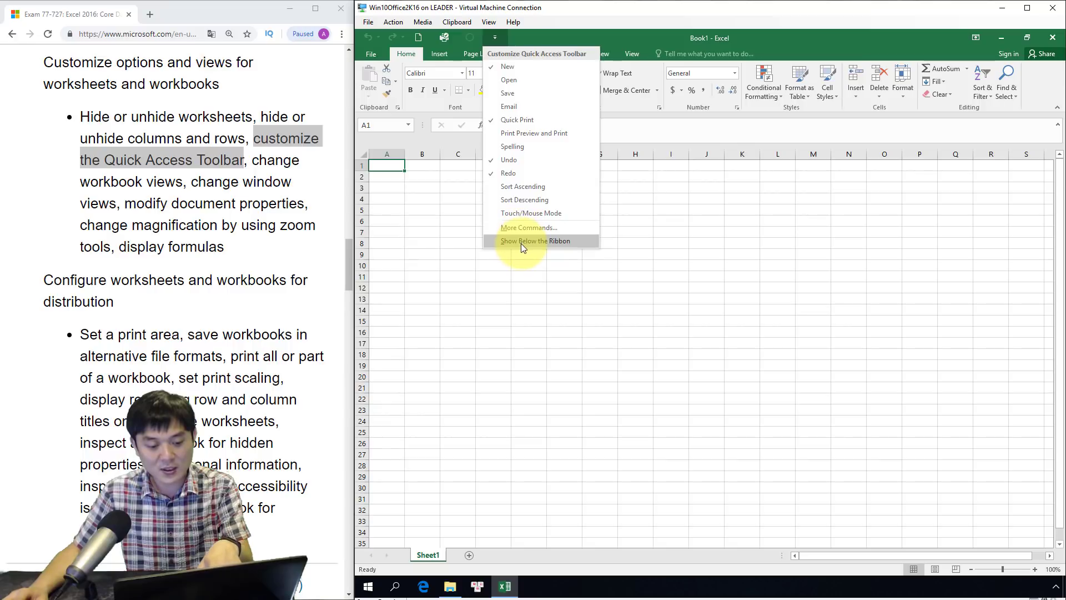
left_click(553, 242)
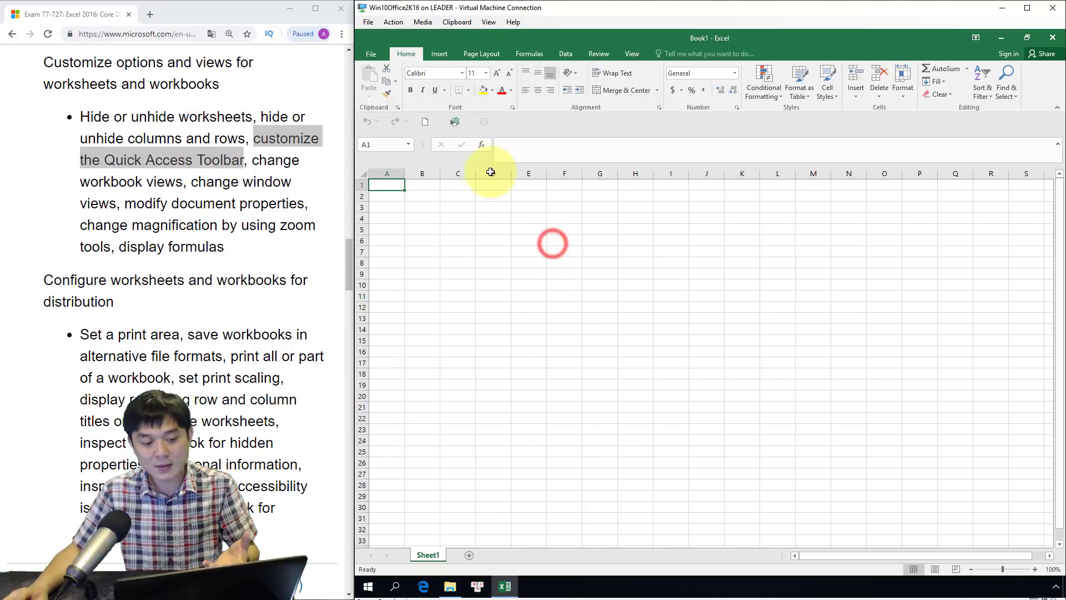
left_click(511, 123)
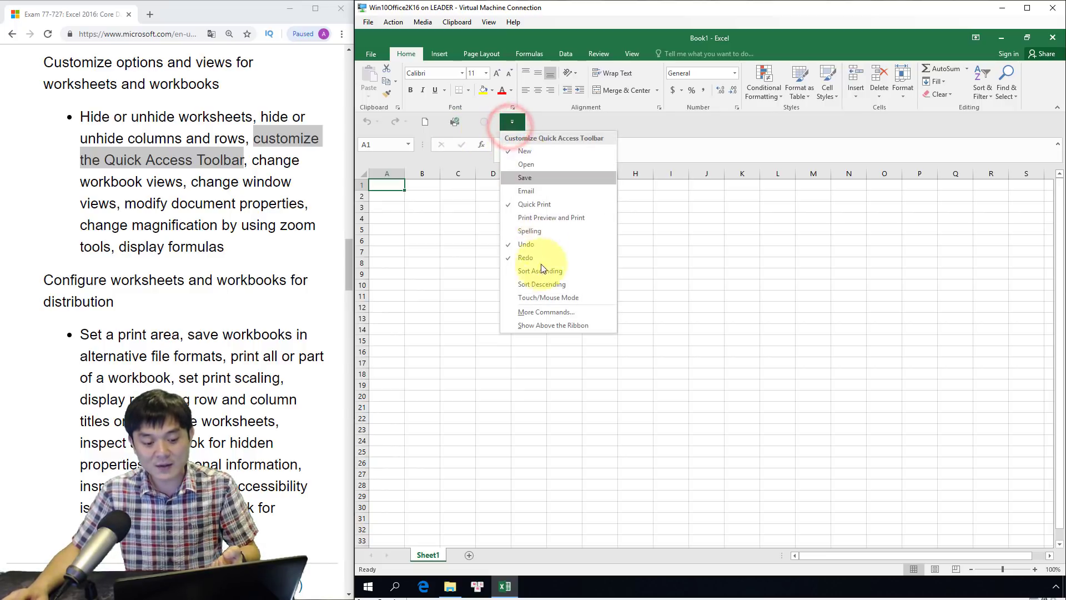
left_click(553, 326)
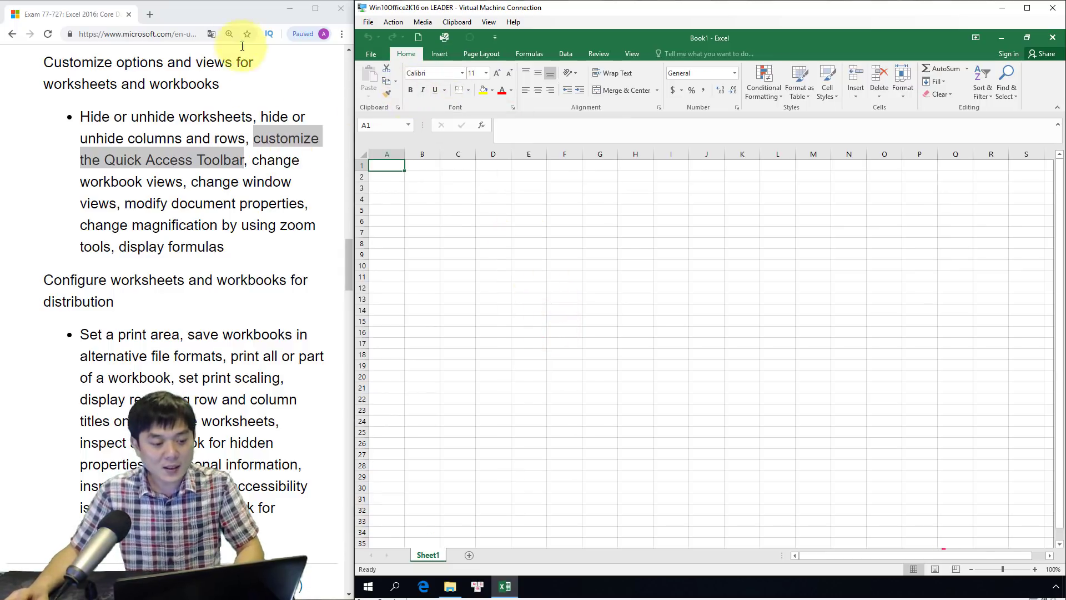
left_click(228, 13)
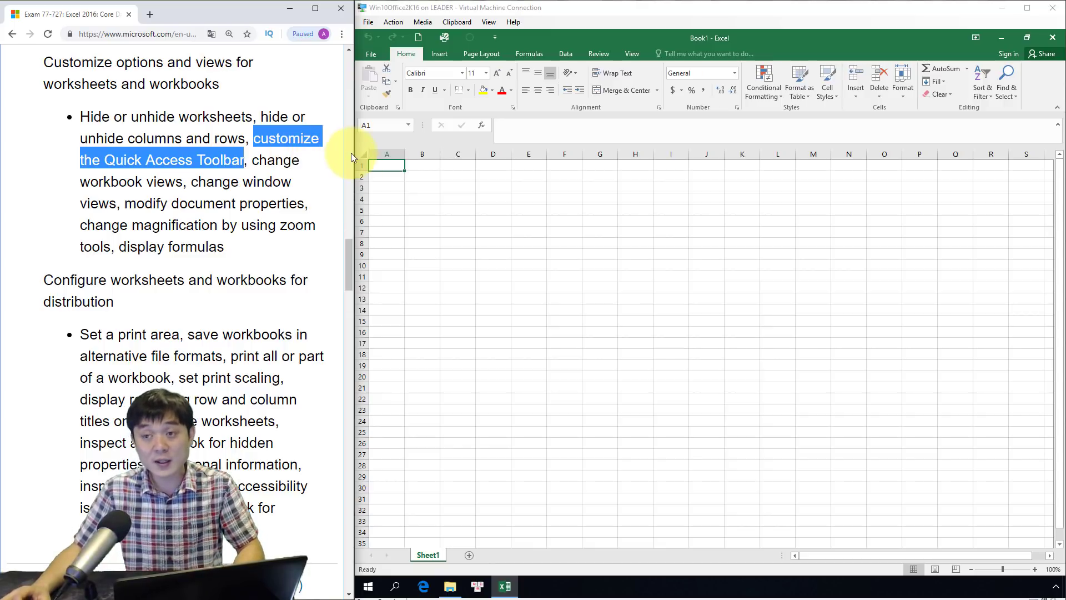
key("alt+Tab")
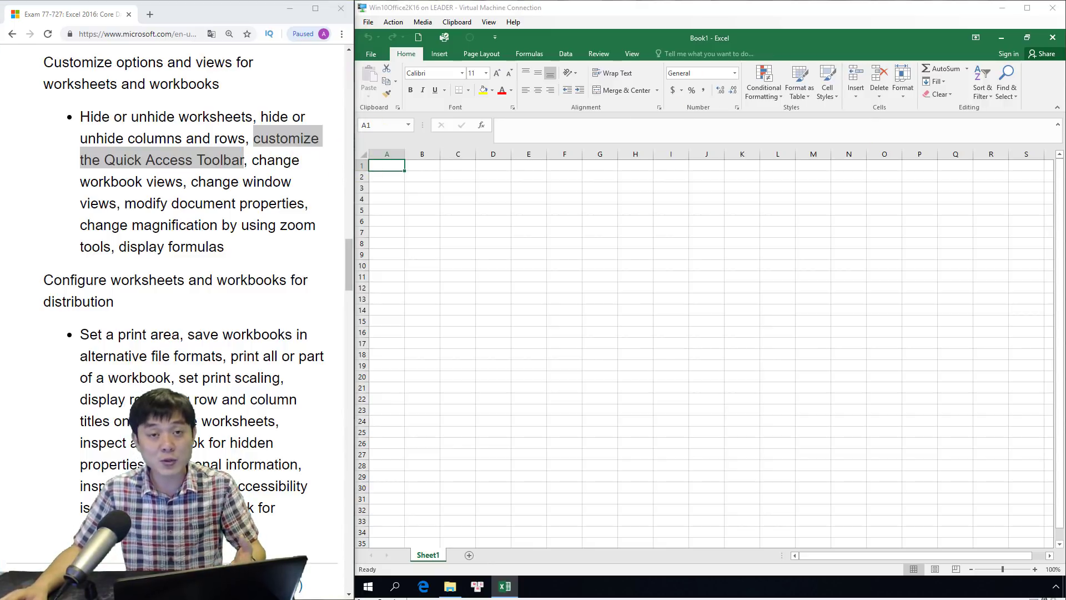